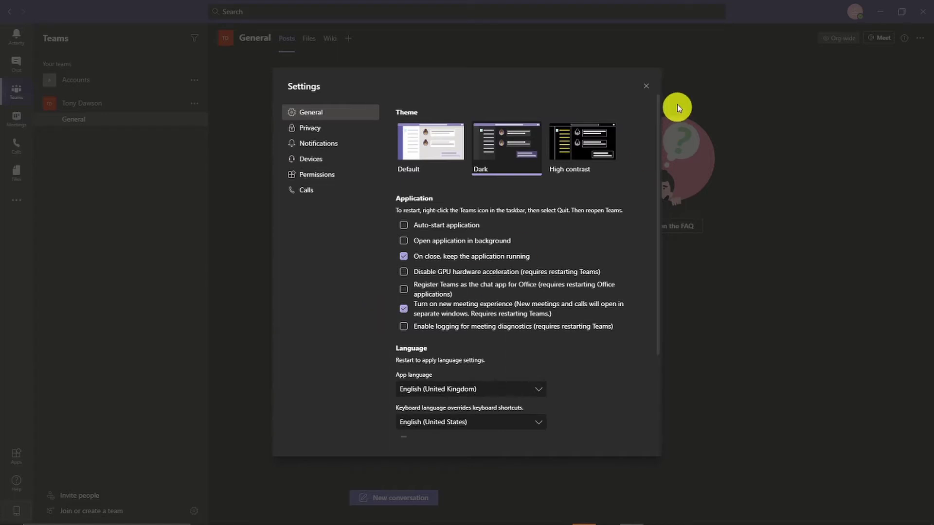
Close the settings and set up an instant meeting with the microphone turned off.
click(647, 87)
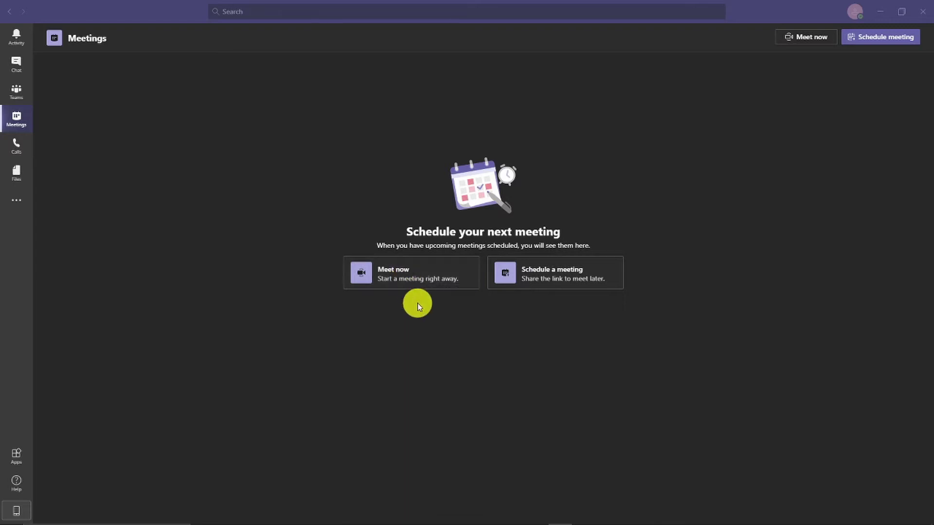
click(420, 276)
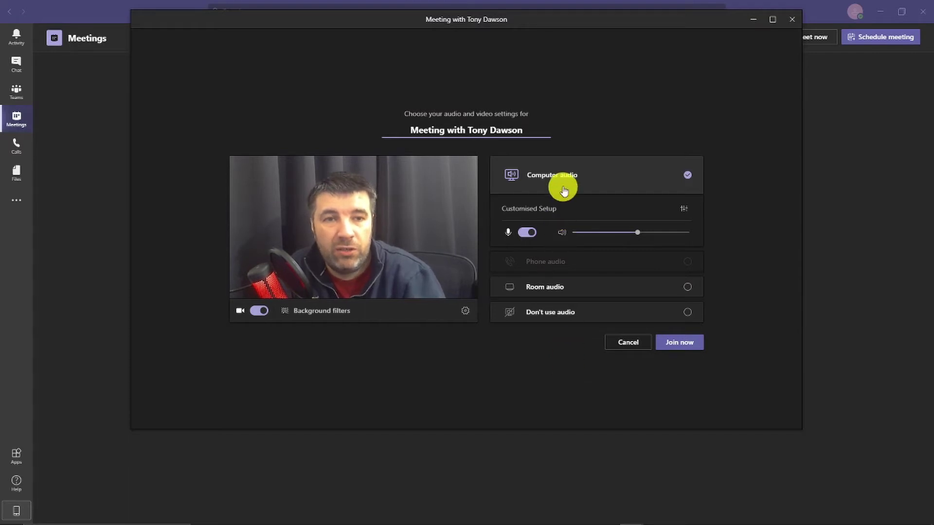
click(527, 232)
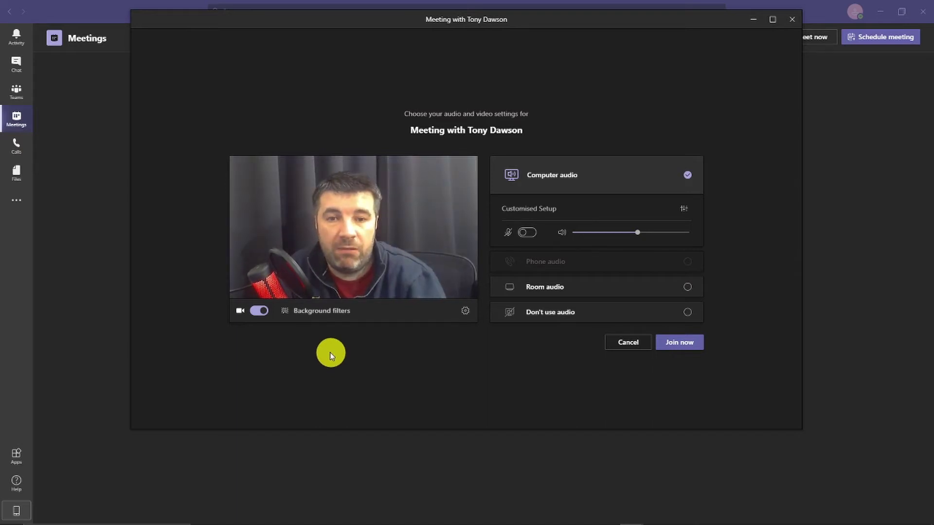
Preview the blur effect and the bright room image with the large window as camera backgrounds.
click(286, 311)
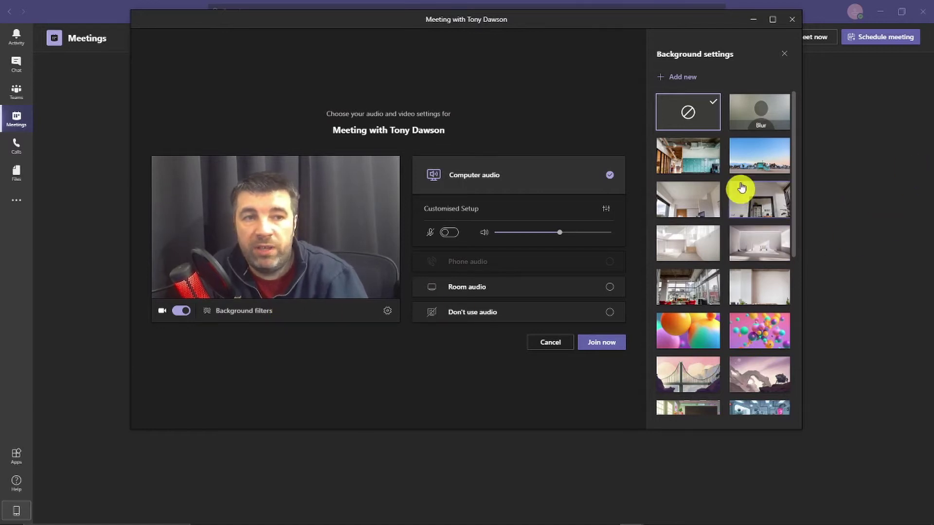
click(754, 119)
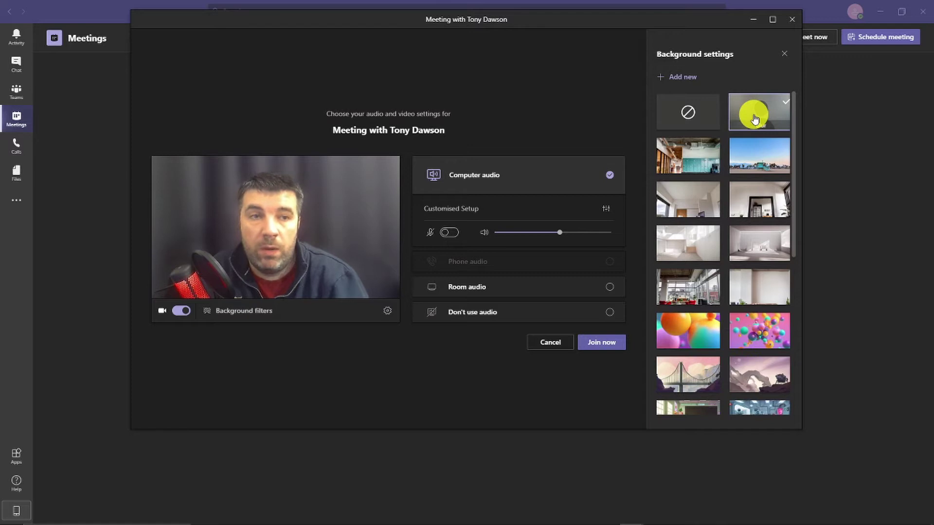
click(696, 203)
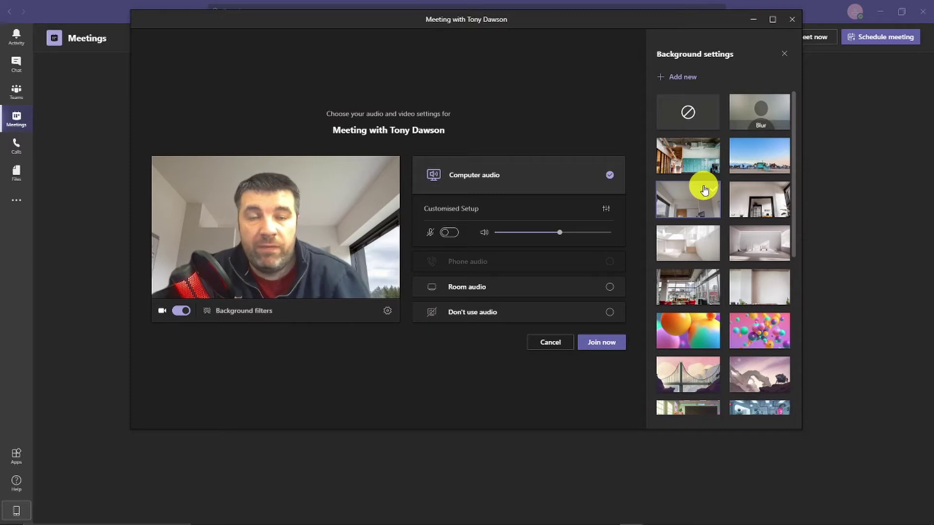
click(704, 190)
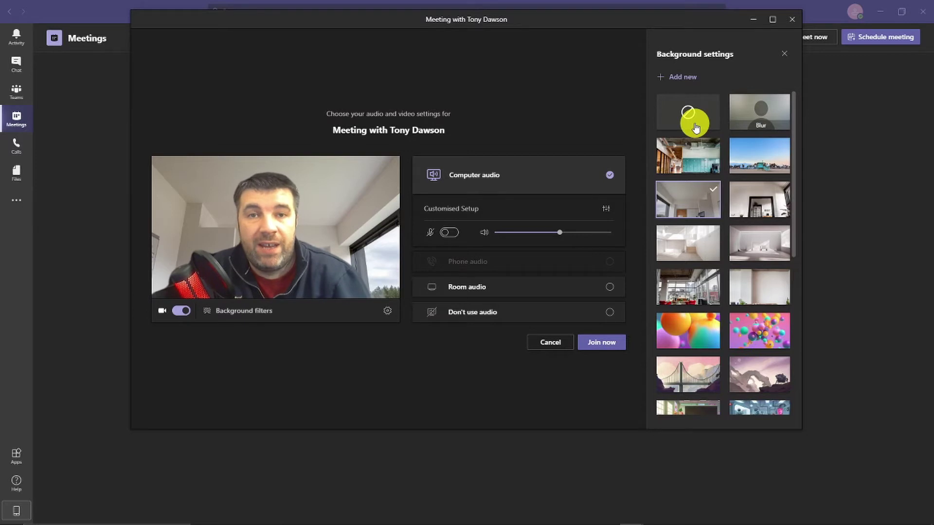
Preview the custom blue TD Tech image as the camera background and reset the background to none.
scroll(715, 212, down, 10)
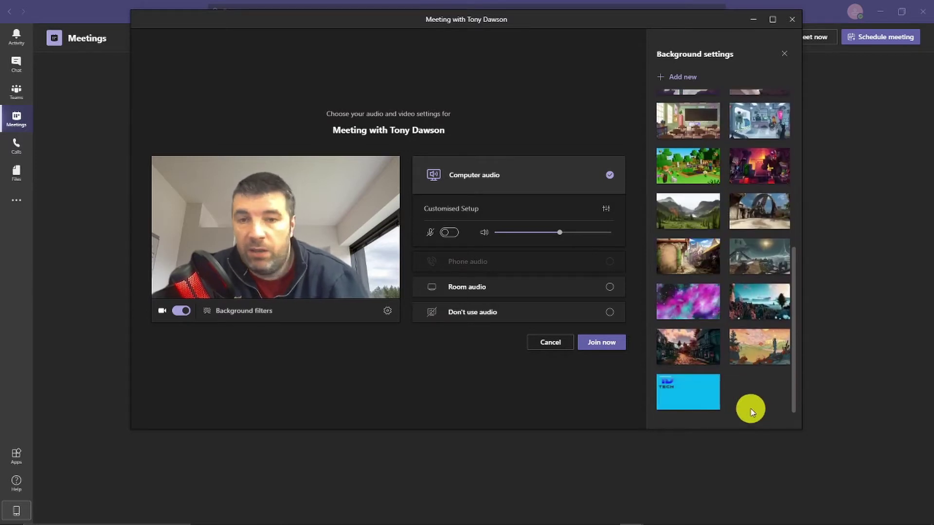
click(691, 400)
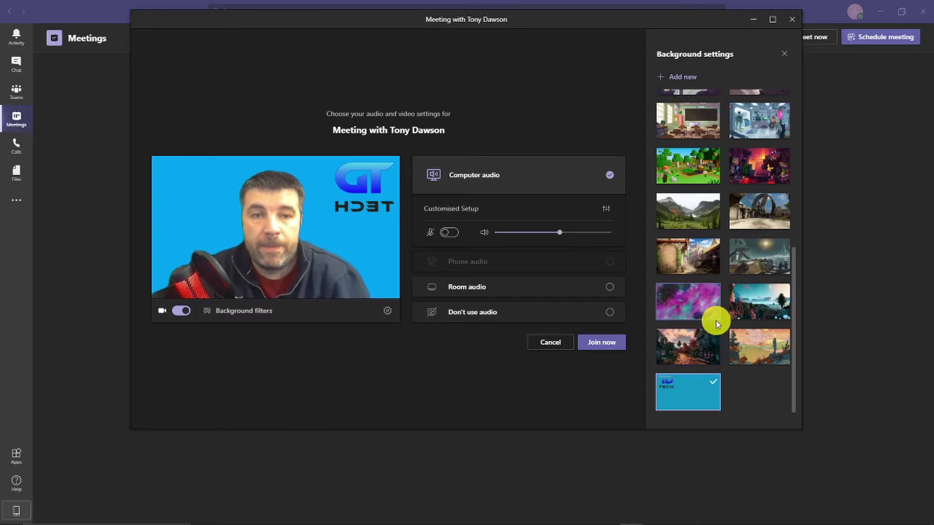
scroll(720, 330, up, 10)
click(695, 113)
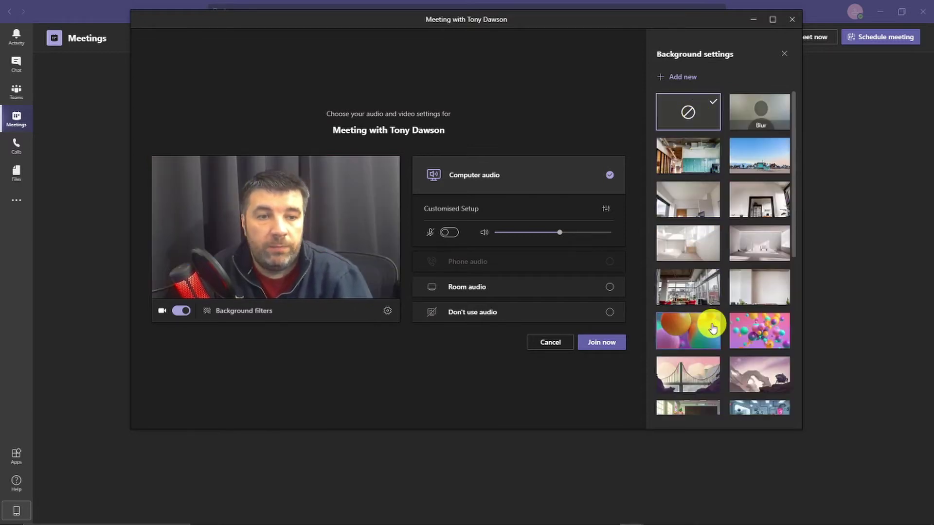
Join the meeting with no background effect and dismiss the prompt to invite people.
scroll(710, 323, down, 10)
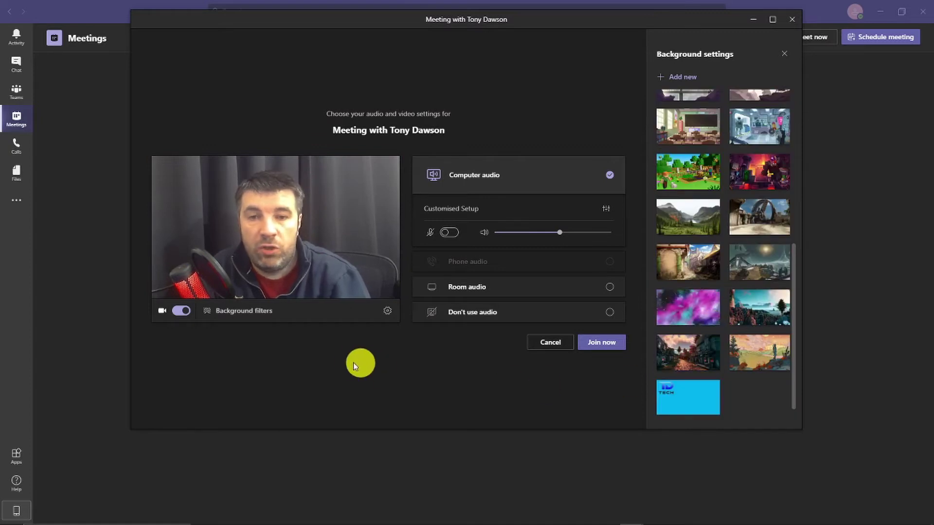
click(596, 347)
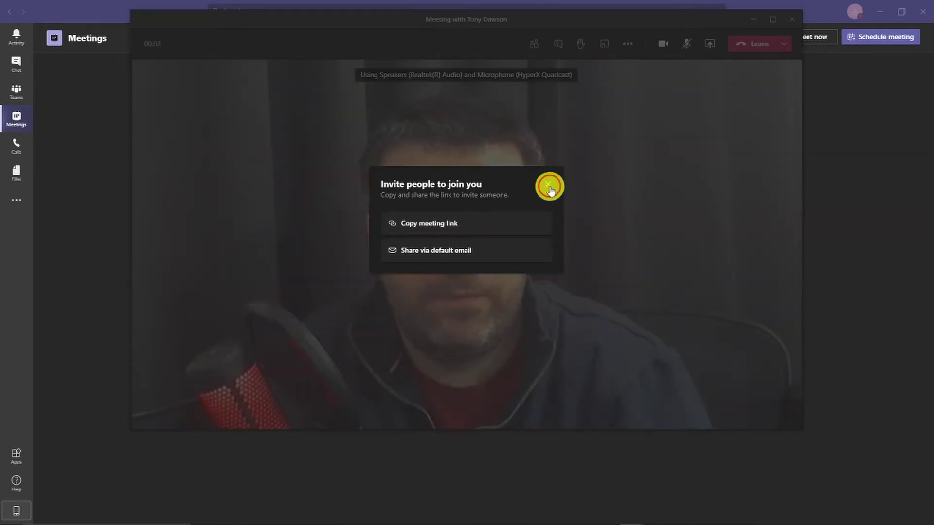
click(548, 186)
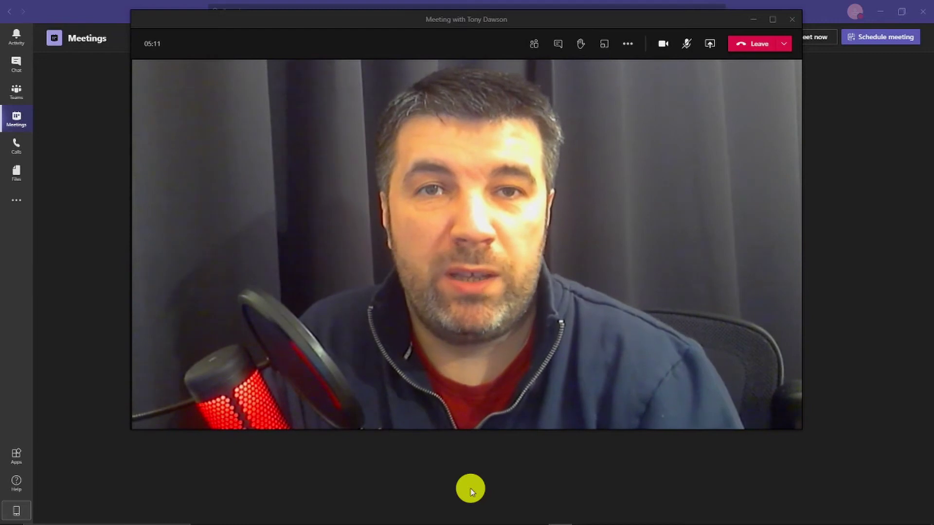
Switch the microphone on and back to muted twice during the meeting.
click(689, 49)
click(689, 49)
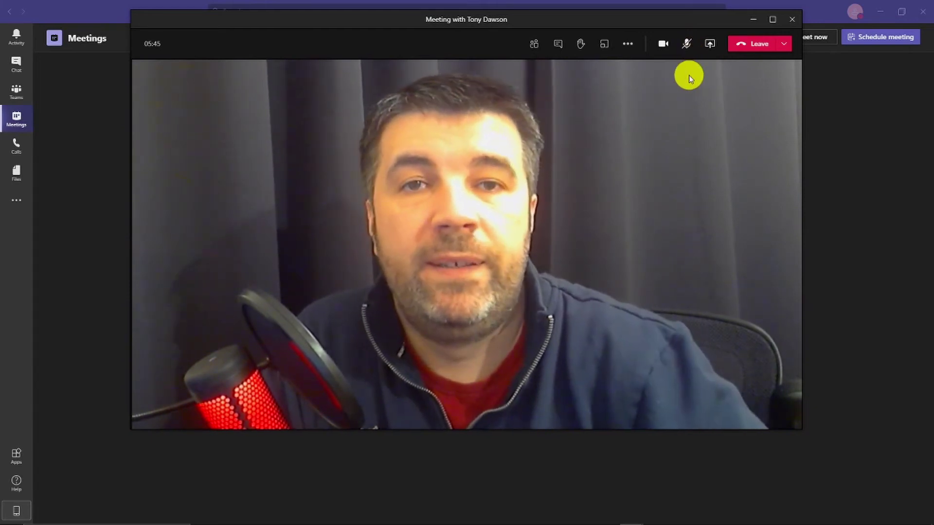
key(ctrl+shift+m)
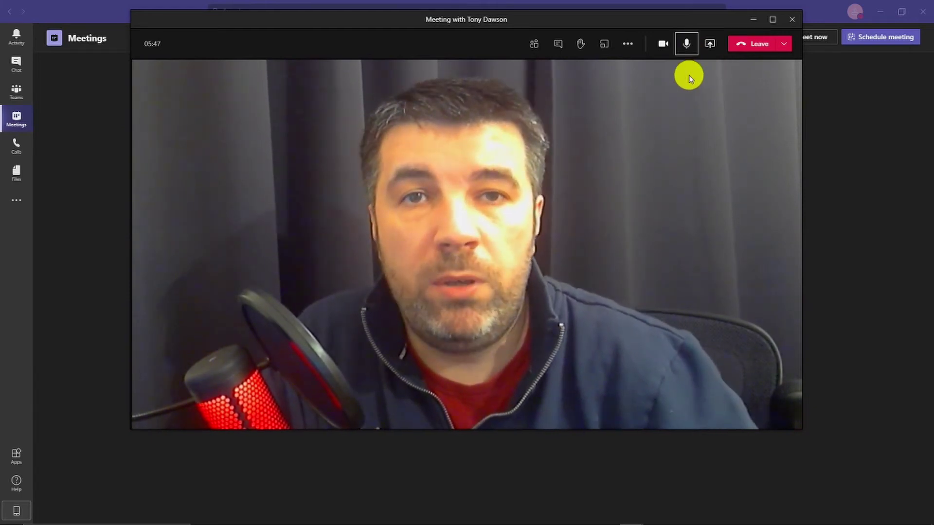
key(ctrl+shift+m)
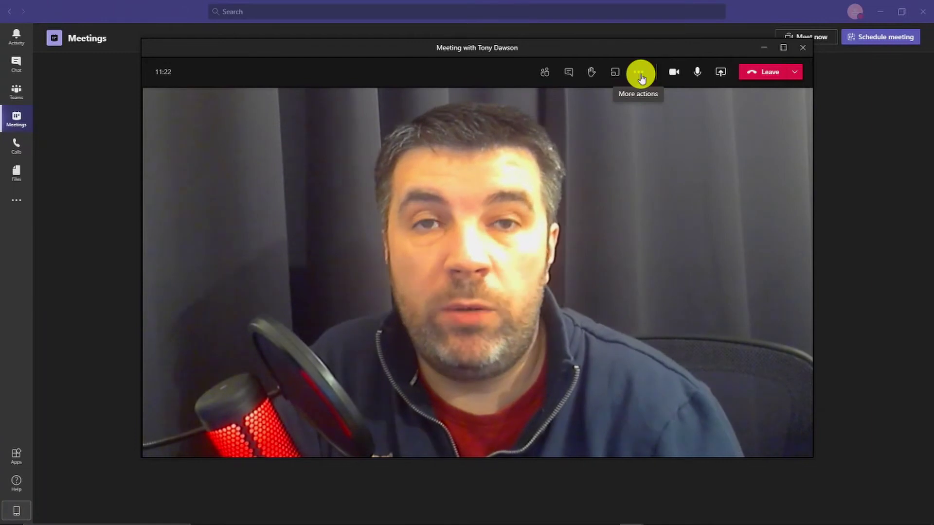
Save meeting options that let Everyone bypass the lobby and restrict presenting to Only me.
click(640, 73)
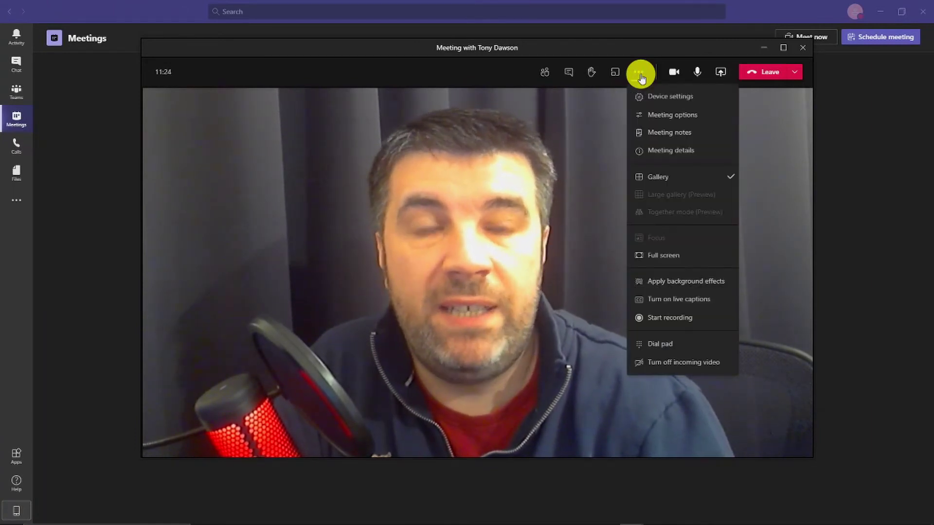
click(668, 115)
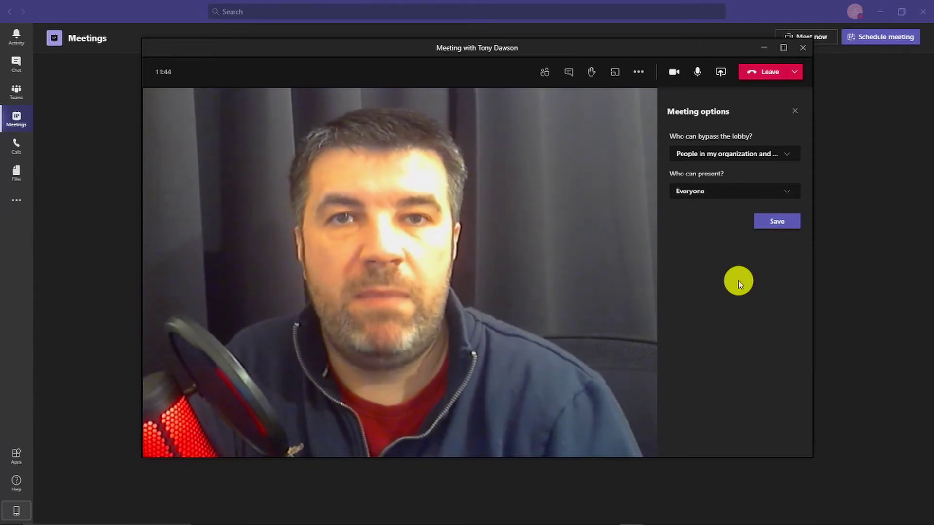
click(767, 157)
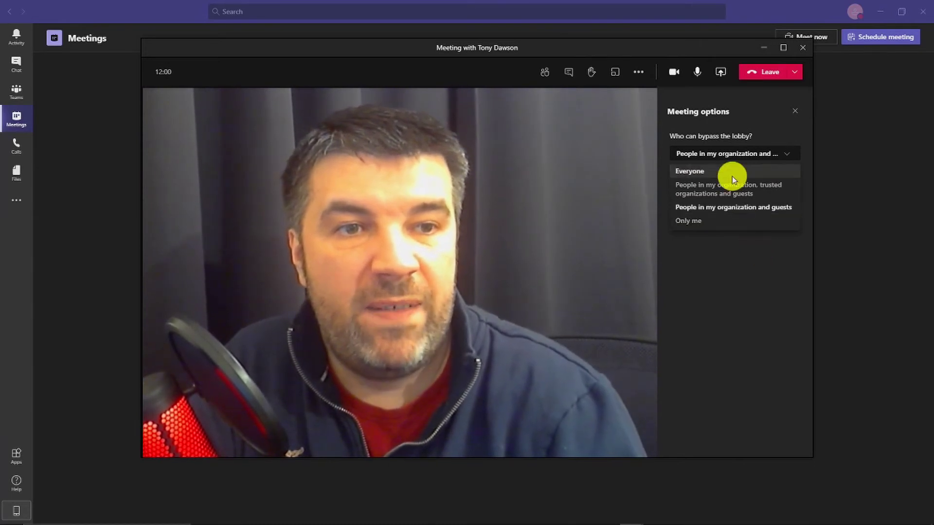
click(732, 176)
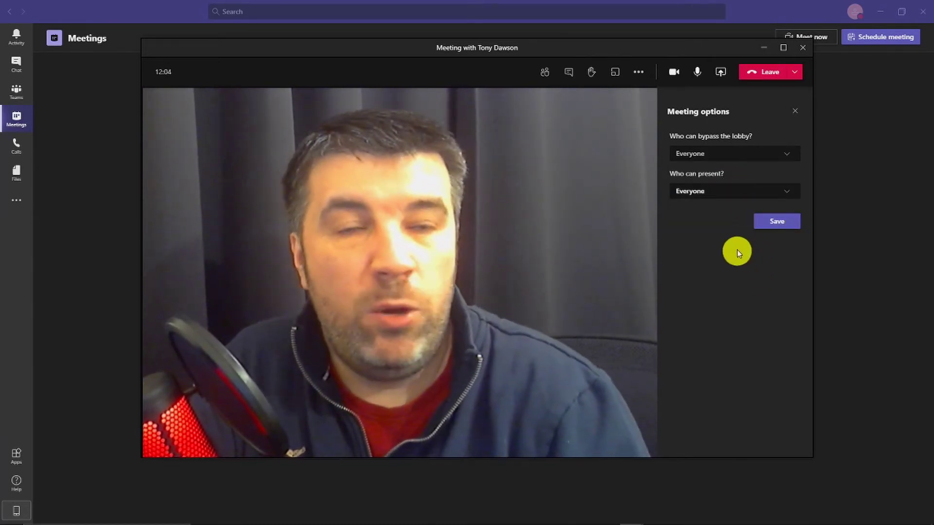
click(736, 193)
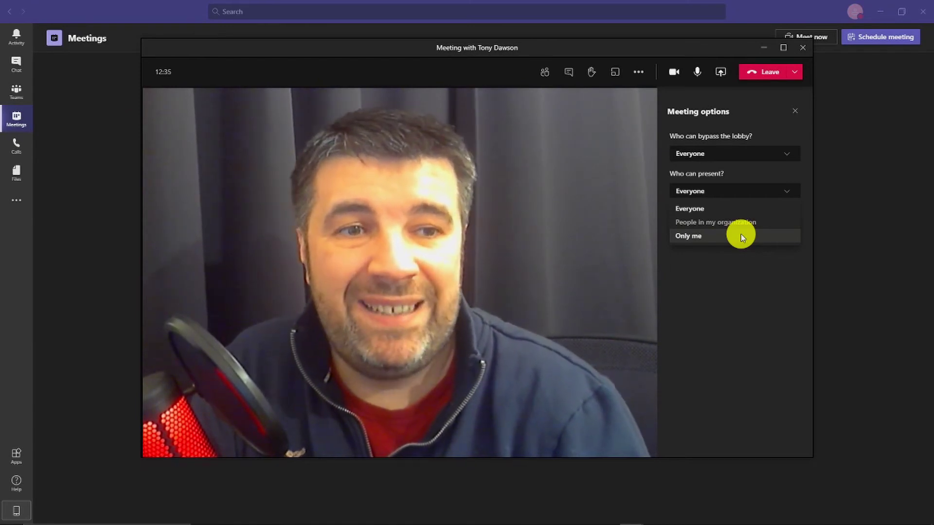
click(740, 235)
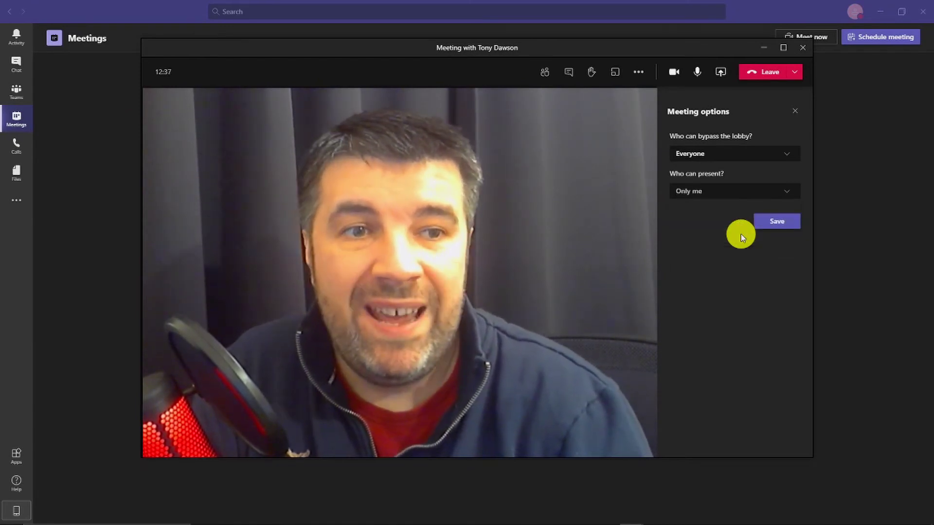
click(764, 224)
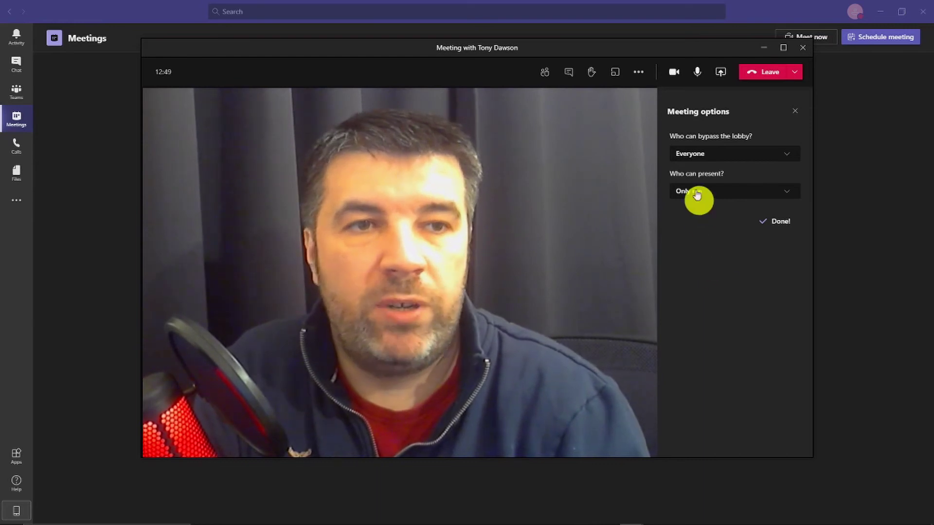
click(650, 77)
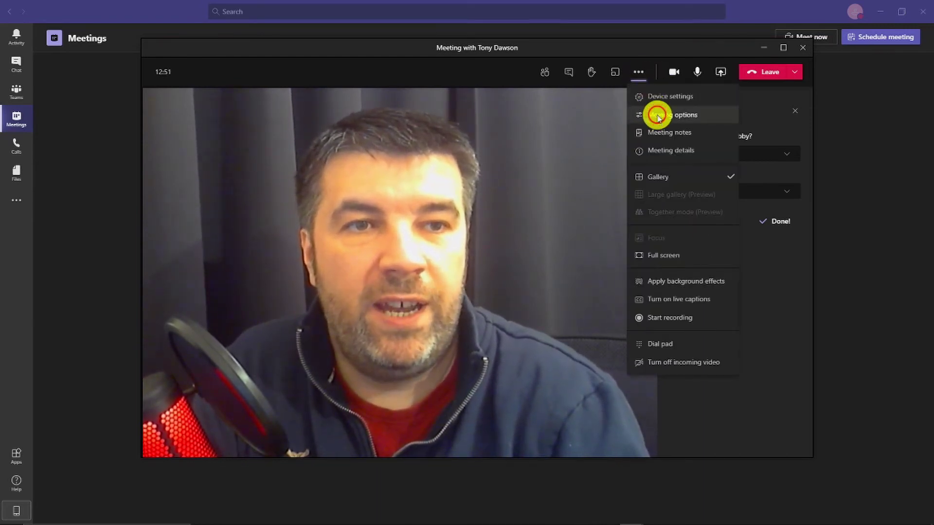
click(651, 116)
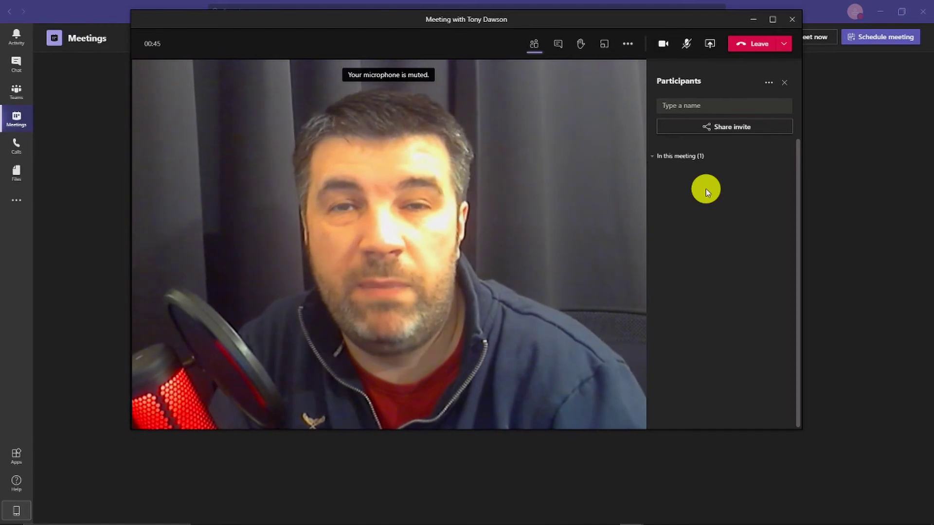
Check the options for sharing the meeting invite, close them and maximise the meeting window.
click(699, 126)
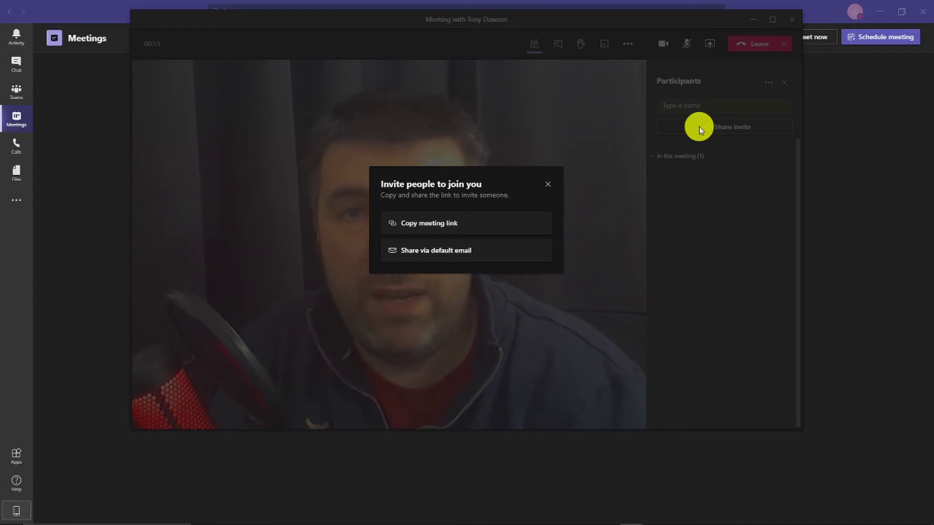
click(549, 187)
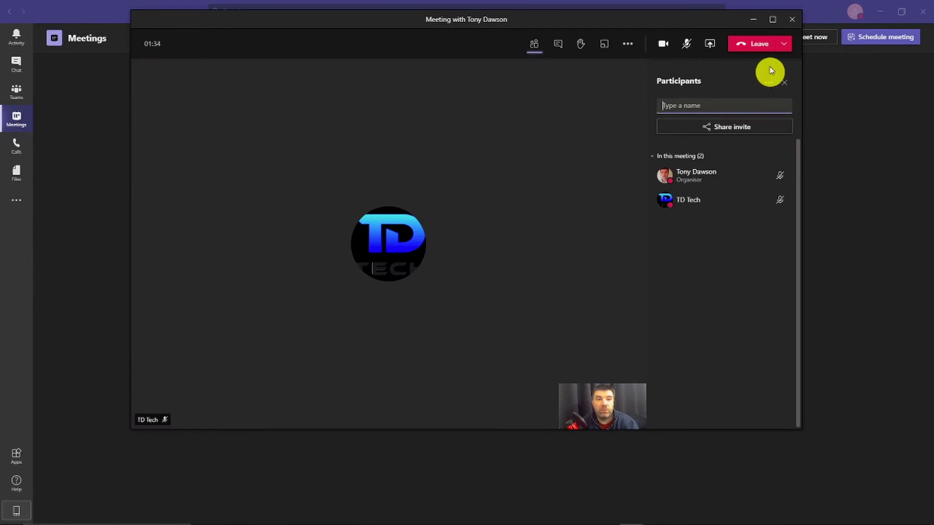
click(773, 19)
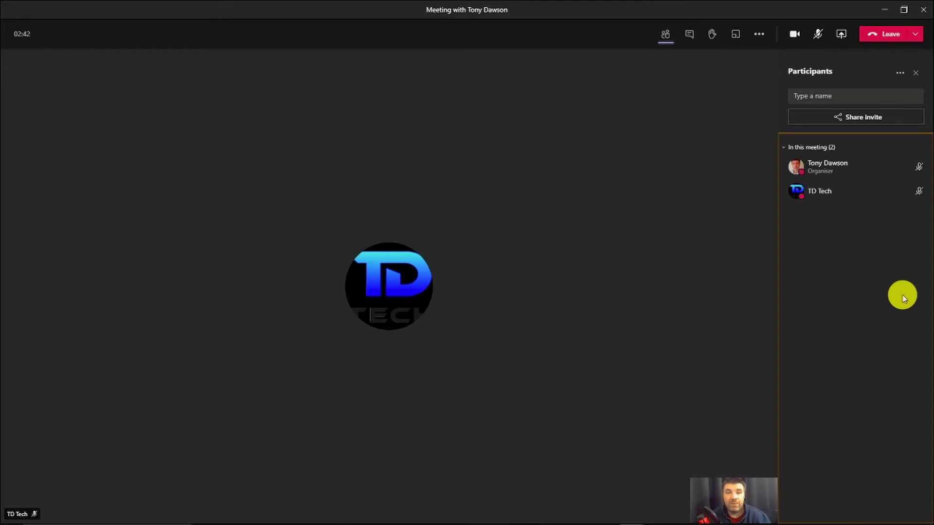
Change the TD Tech participant's role to attendee and confirm the role change.
click(916, 192)
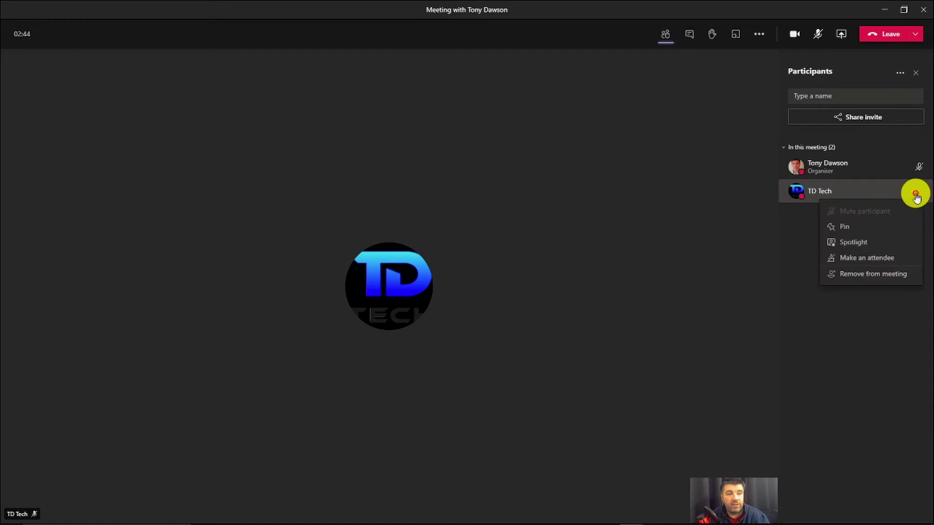
click(888, 264)
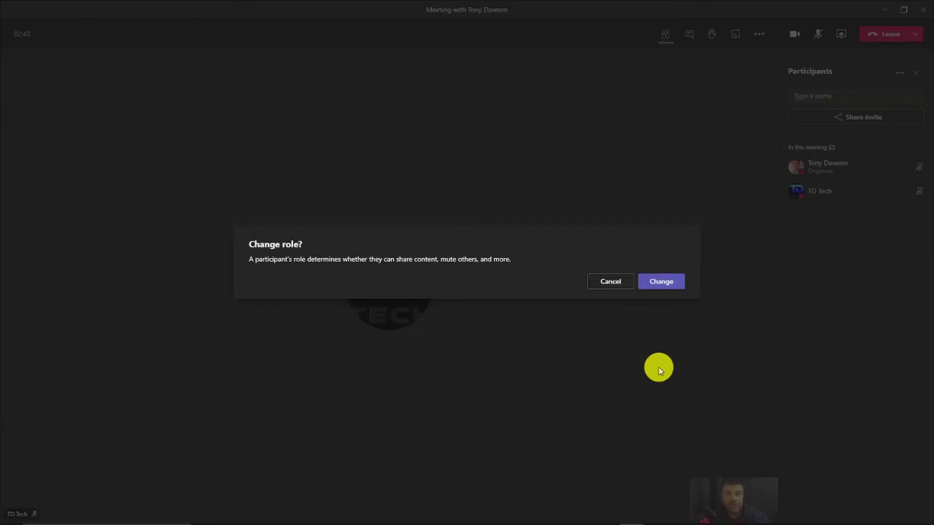
click(656, 282)
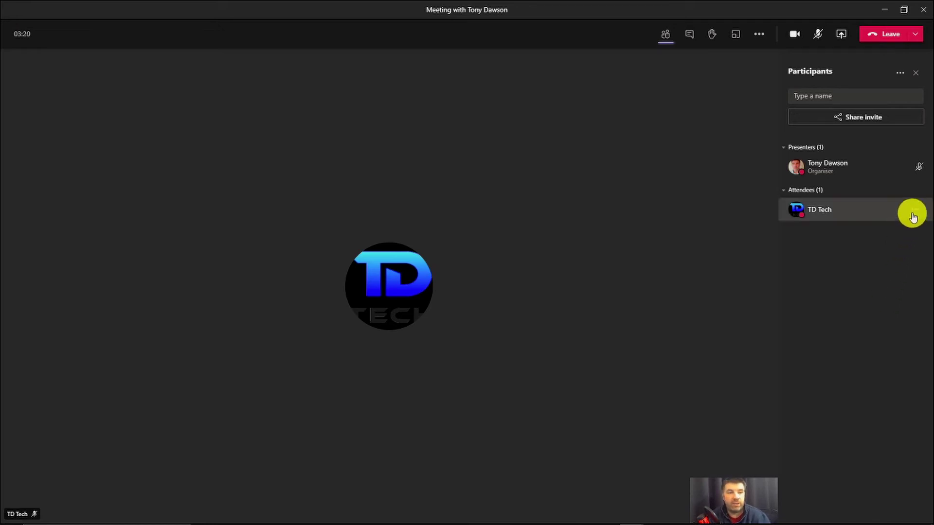
Make the TD Tech attendee a presenter again and confirm the role change.
click(915, 214)
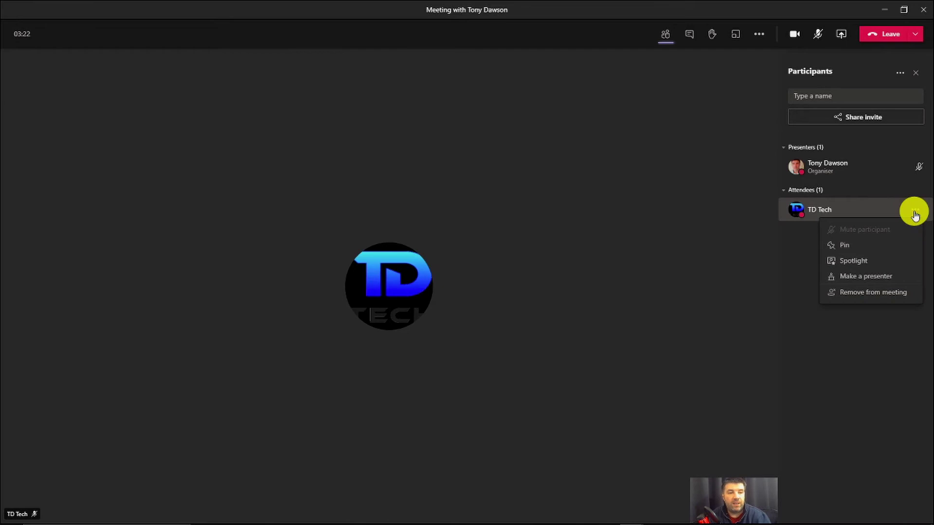
click(899, 281)
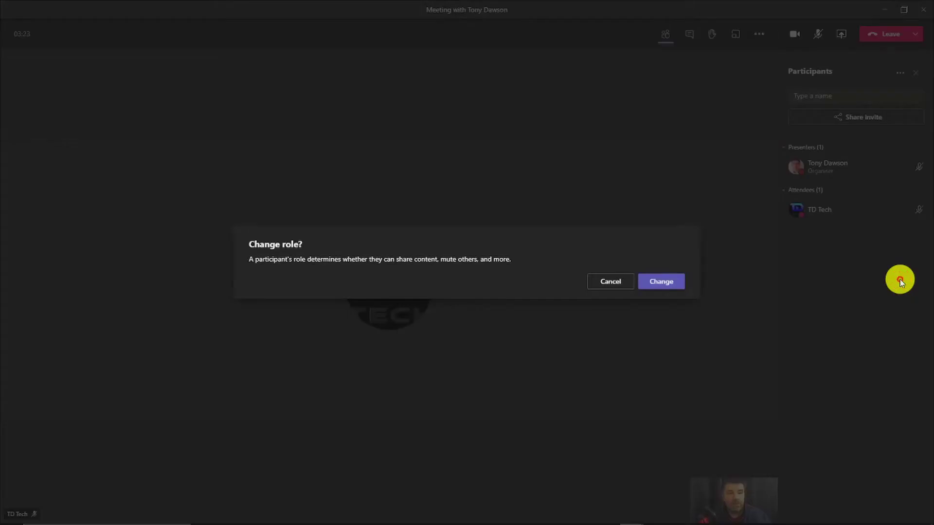
click(670, 283)
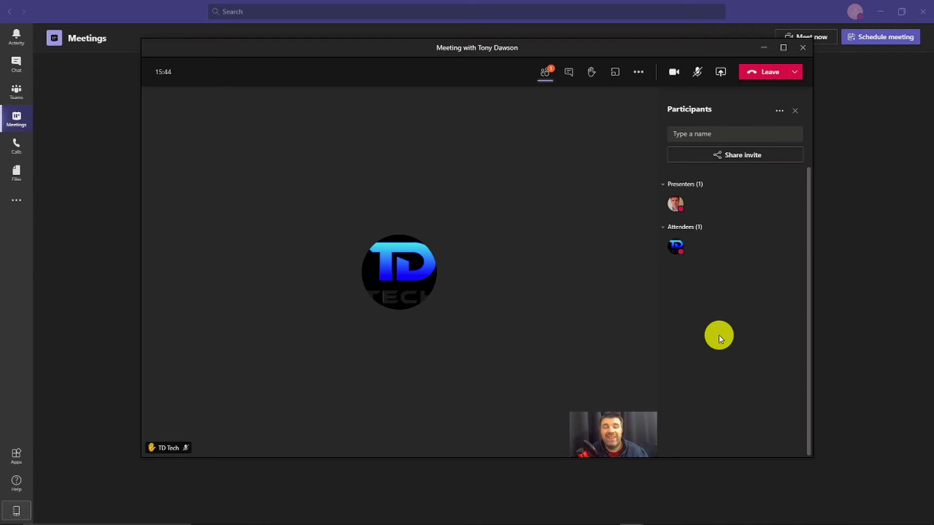
Try the raise-hand function in the meeting.
click(591, 72)
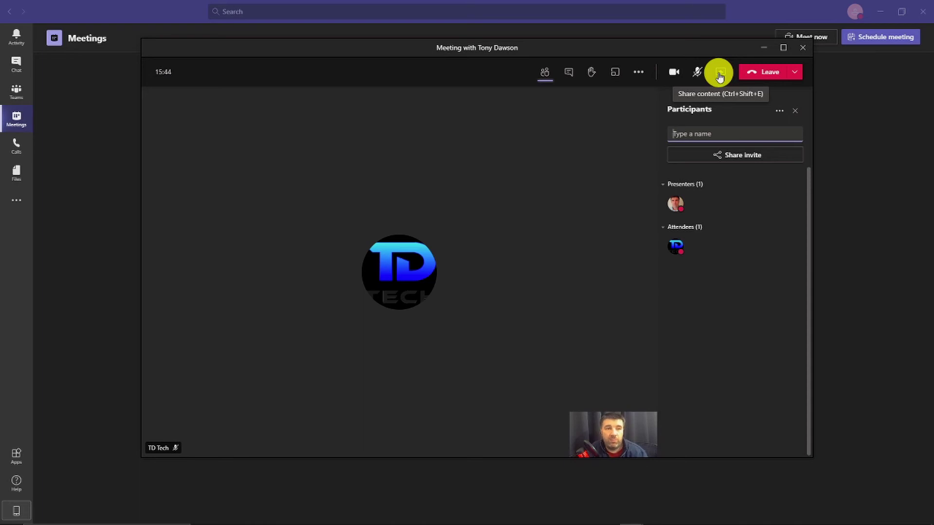
Share the YouTube browser window with the meeting participants and stop sharing it.
click(720, 76)
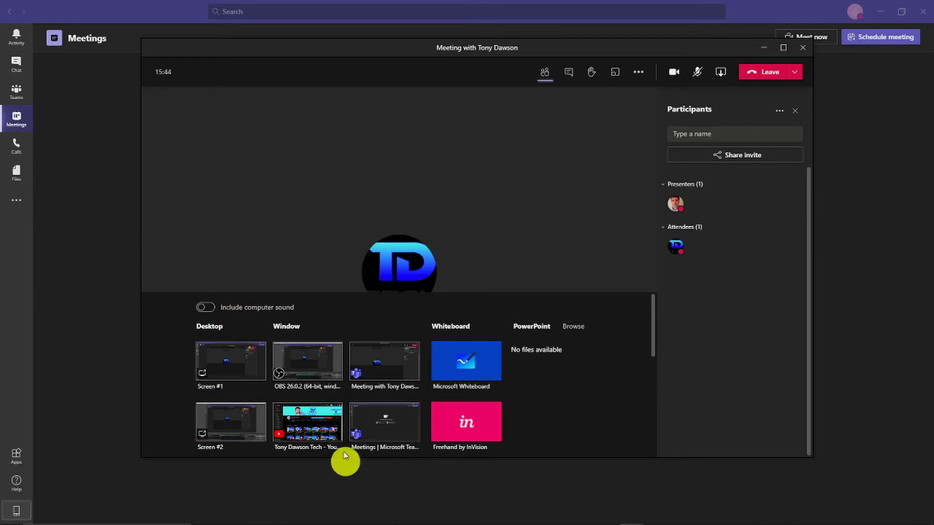
click(309, 432)
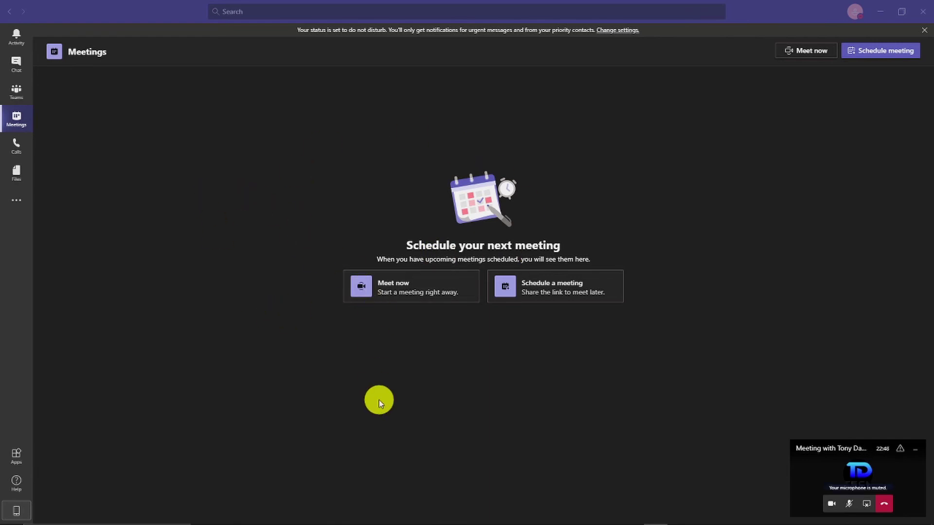
click(865, 508)
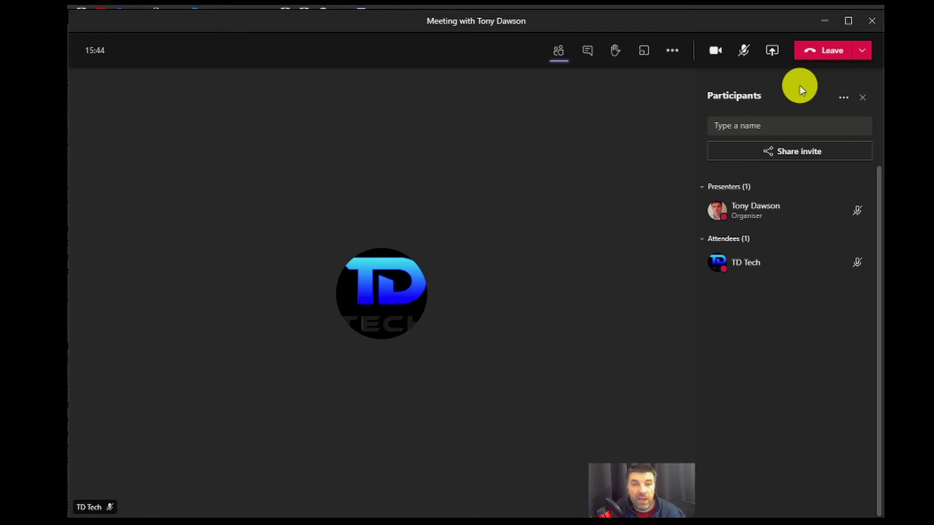
Check the management options for all participants and spotlight the organiser's own video for everyone in the meeting.
click(846, 106)
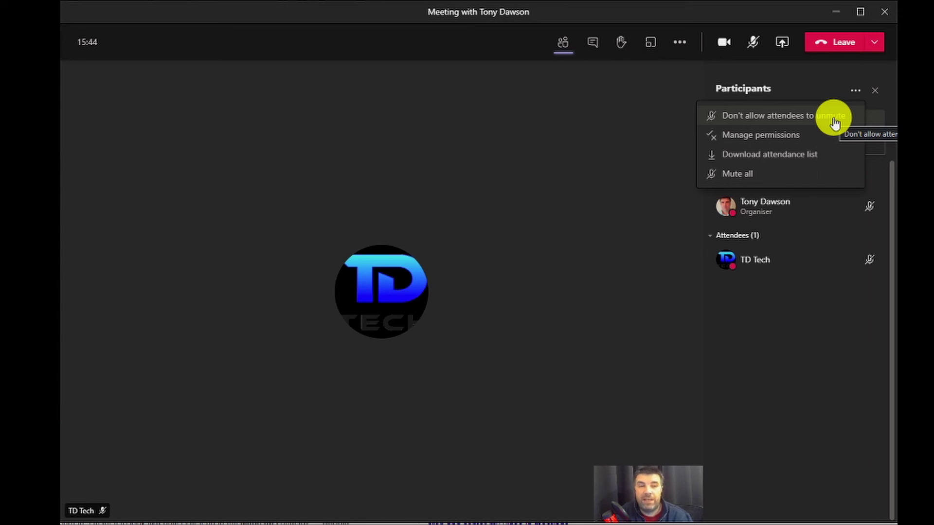
click(830, 350)
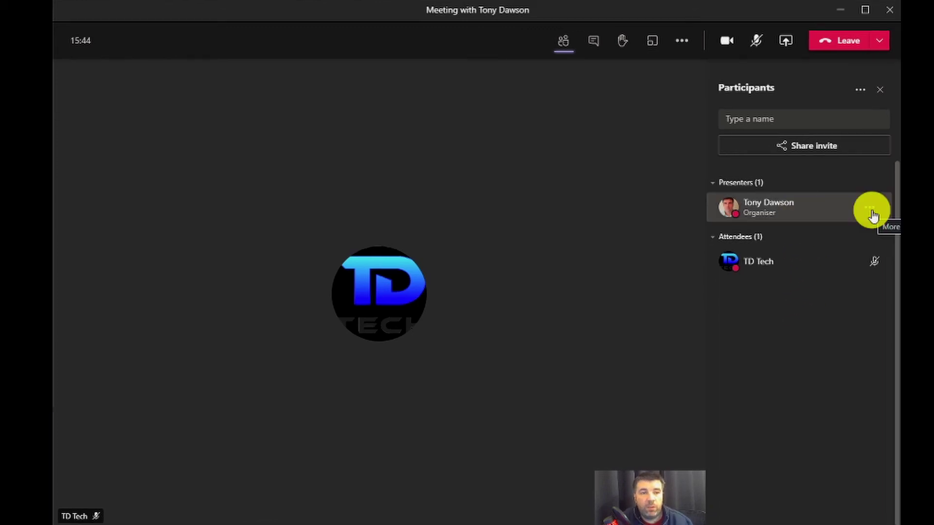
click(870, 209)
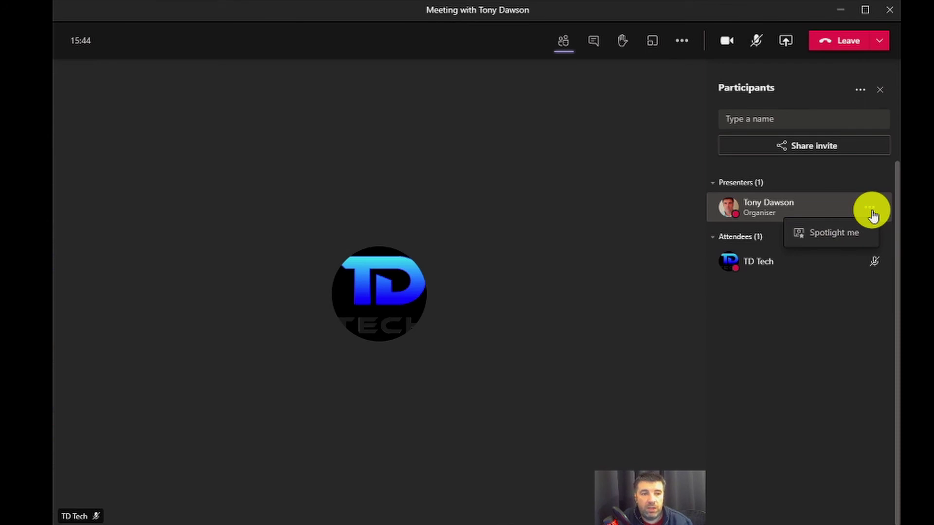
click(853, 233)
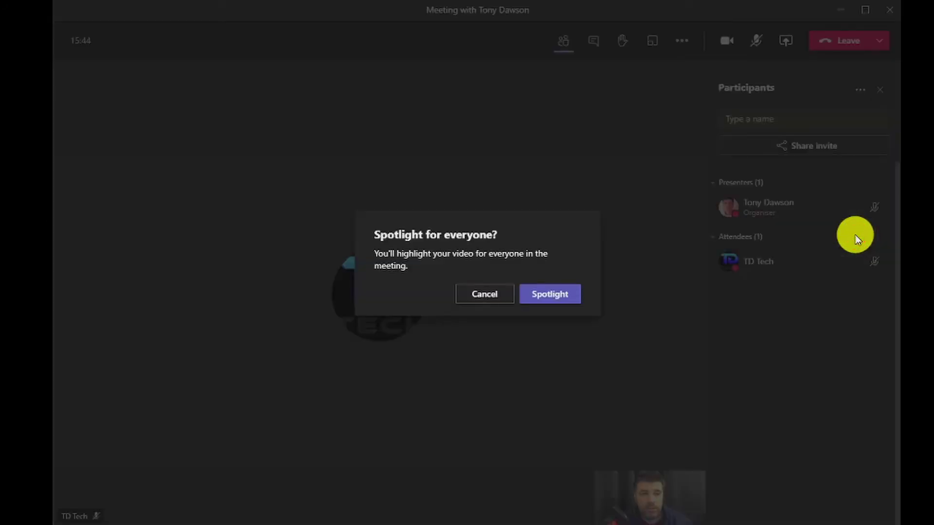
click(536, 303)
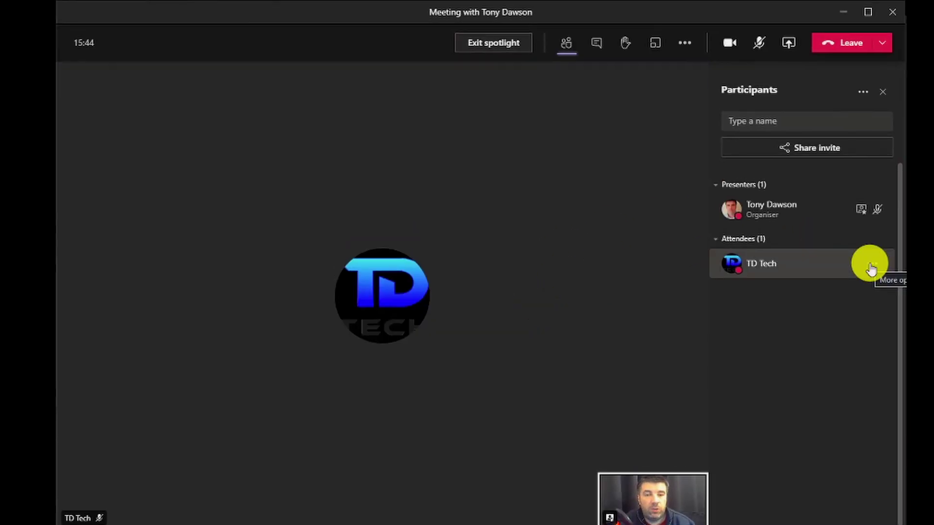
Examine the options available for the TD Tech attendee, such as pinning, spotlighting and making them a presenter.
click(867, 262)
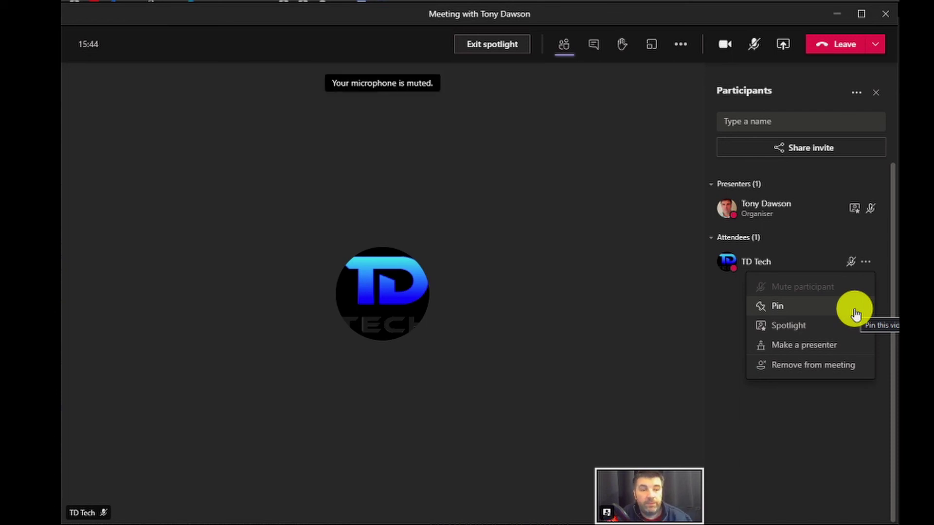
click(852, 345)
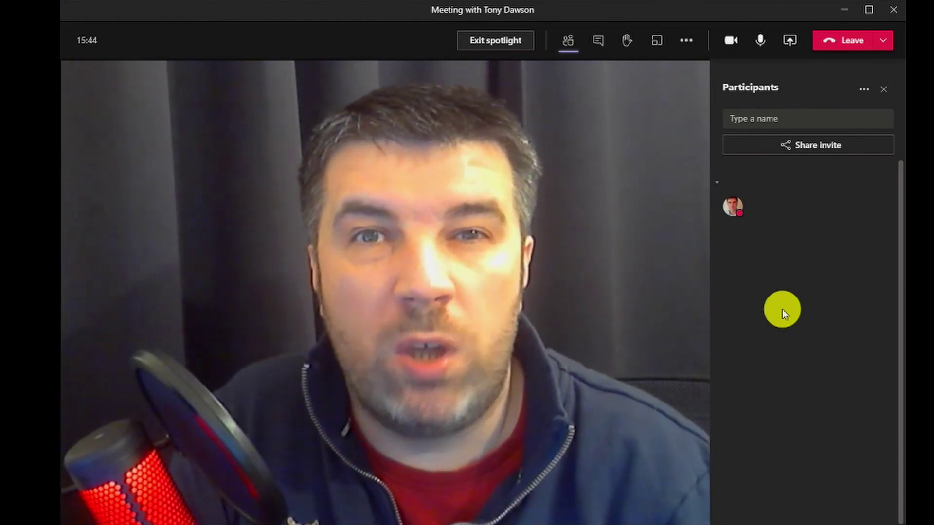
Turn on live captions for the meeting.
click(686, 42)
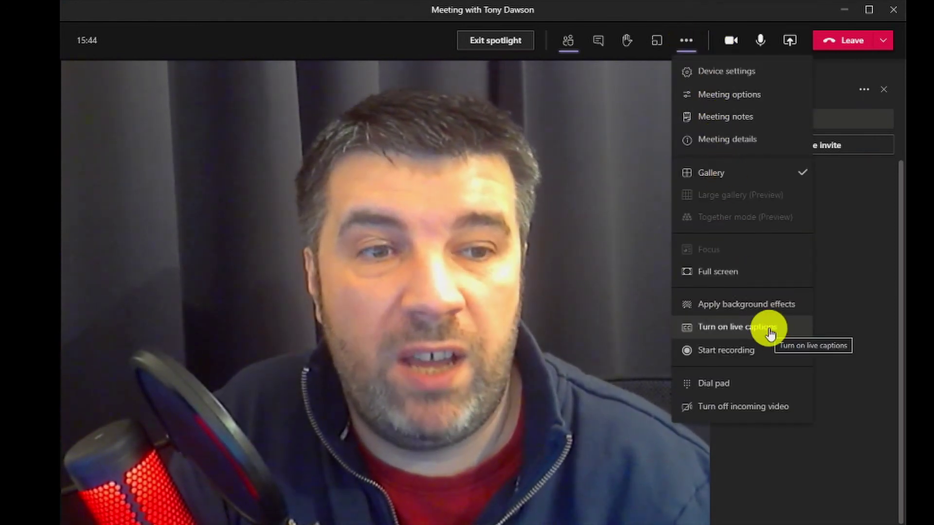
click(770, 332)
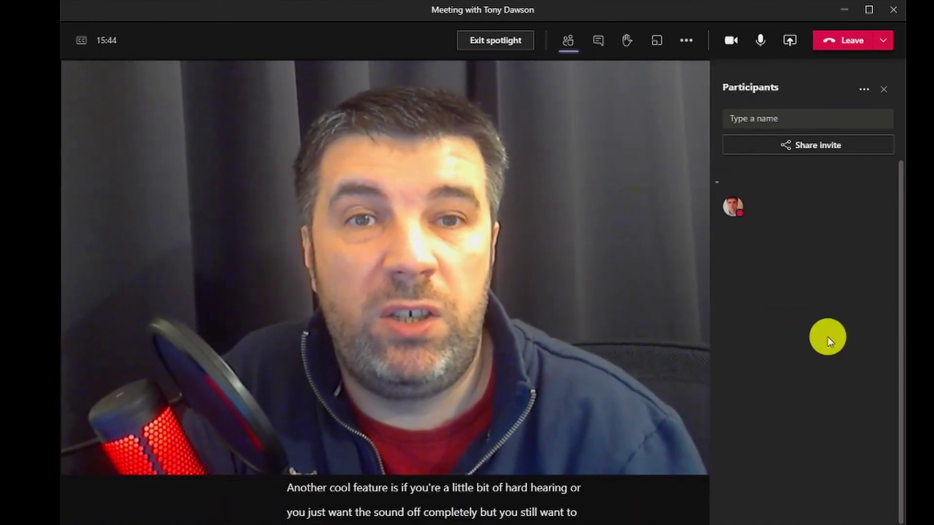